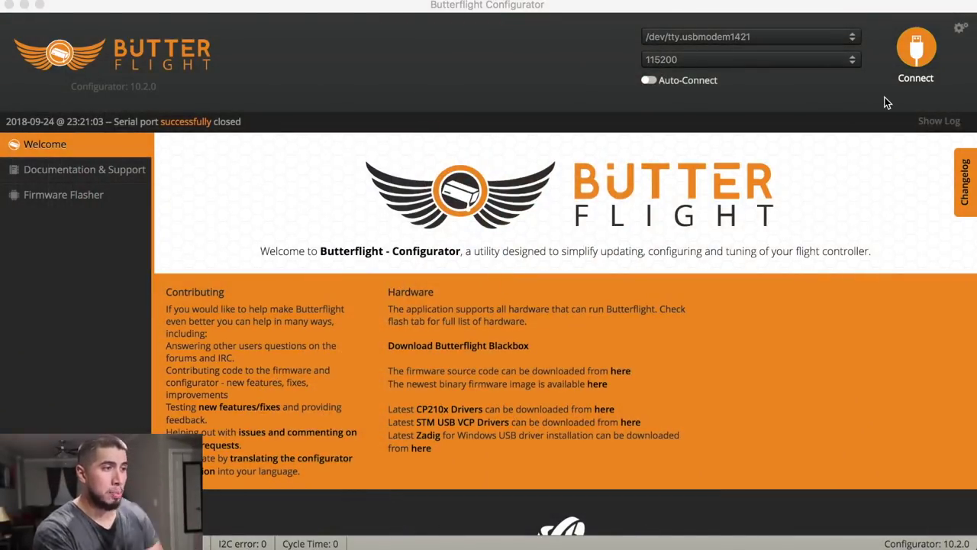
Step: Connect to the flight controller on /dev/tty.usbmodem1421 at 115200 baud and open its port and general configuration pages
click(917, 58)
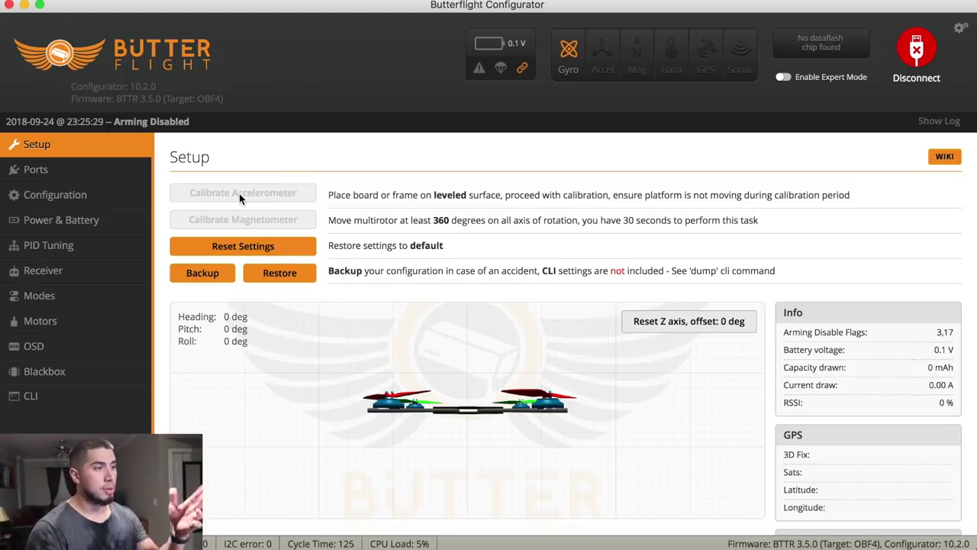
click(101, 182)
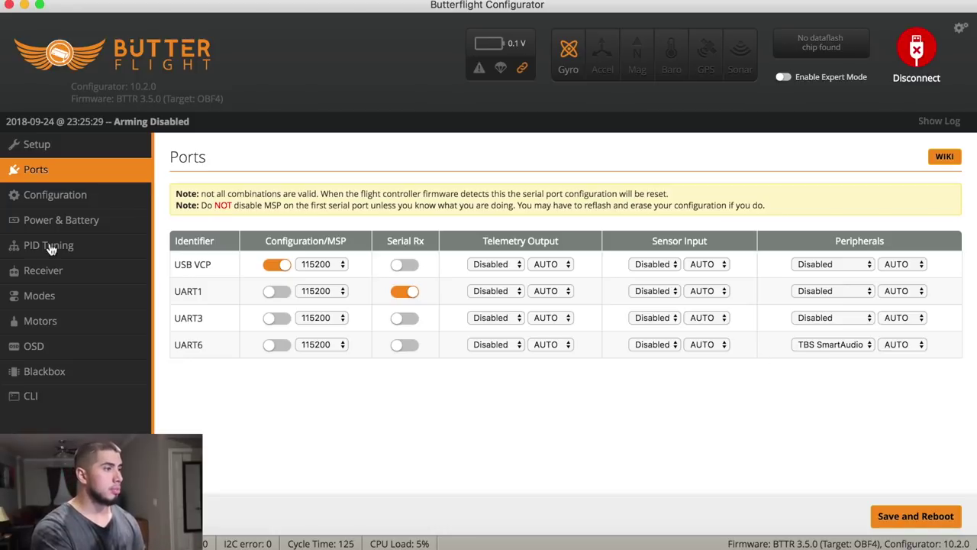
click(55, 200)
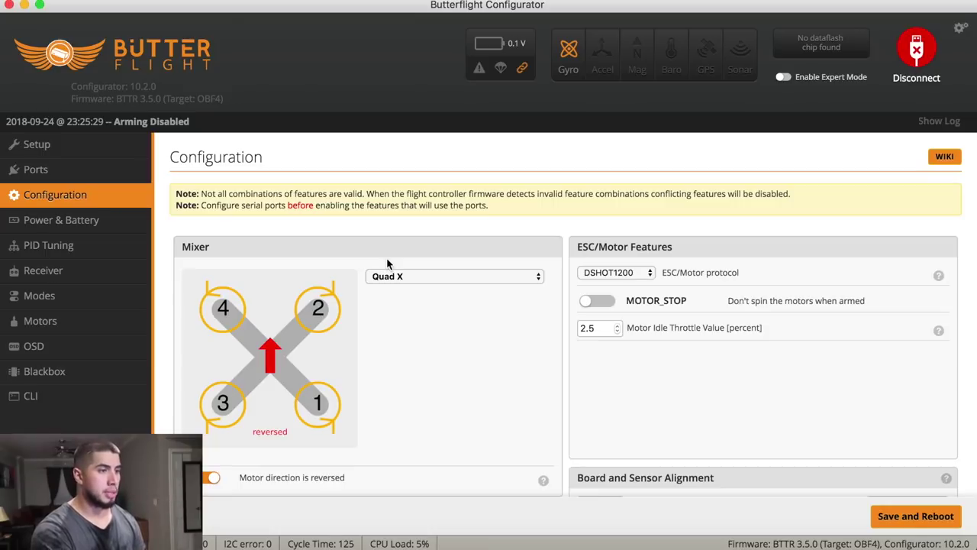
Step: Switch the mixer's reversed motor direction off and back on
scroll(386, 258, down, 2)
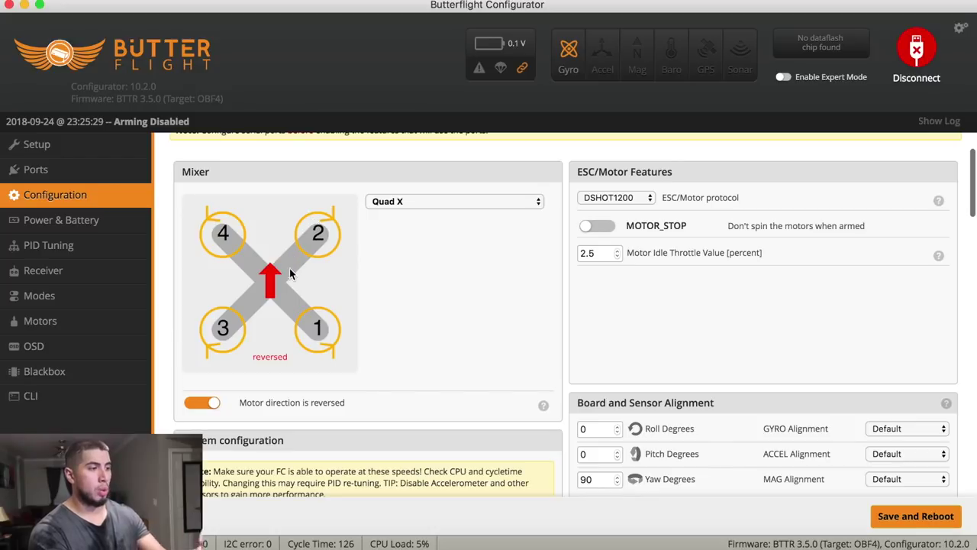
click(214, 405)
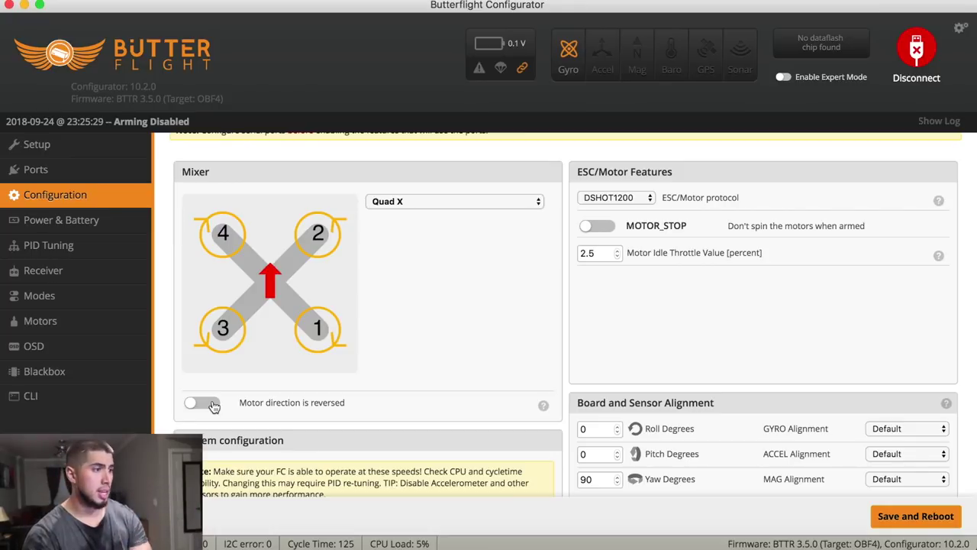
click(203, 403)
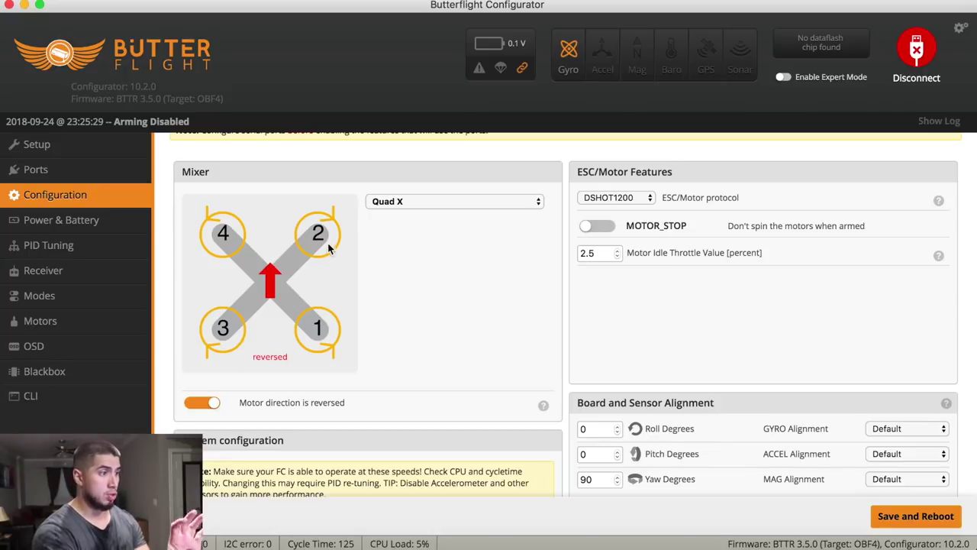
Step: Select DSHOT1200 as the ESC/Motor protocol
scroll(453, 366, down, 2)
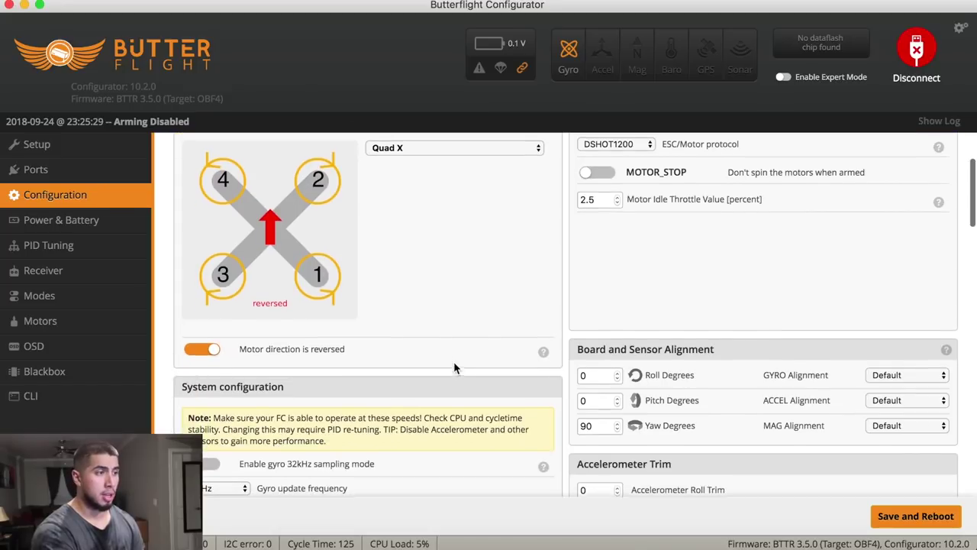
scroll(453, 367, up, 2)
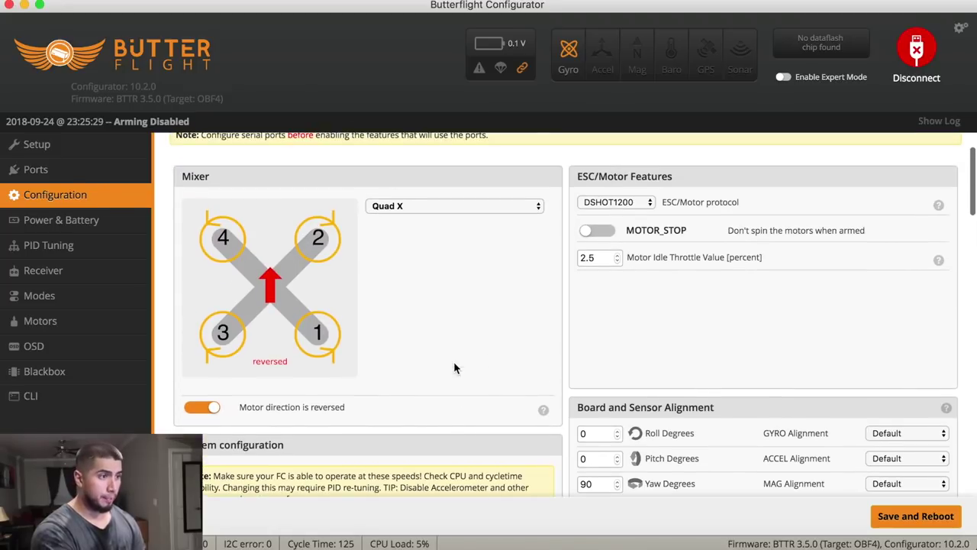
click(648, 204)
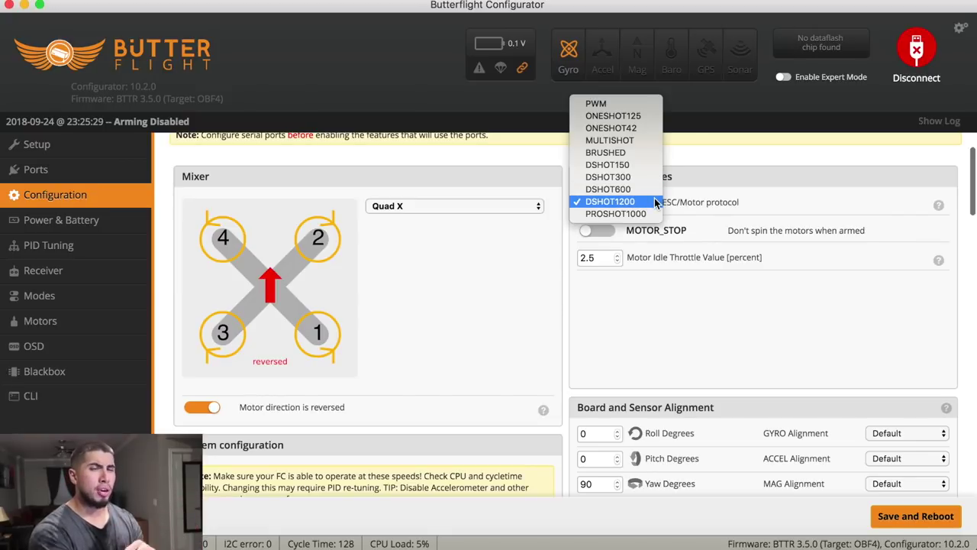
click(655, 201)
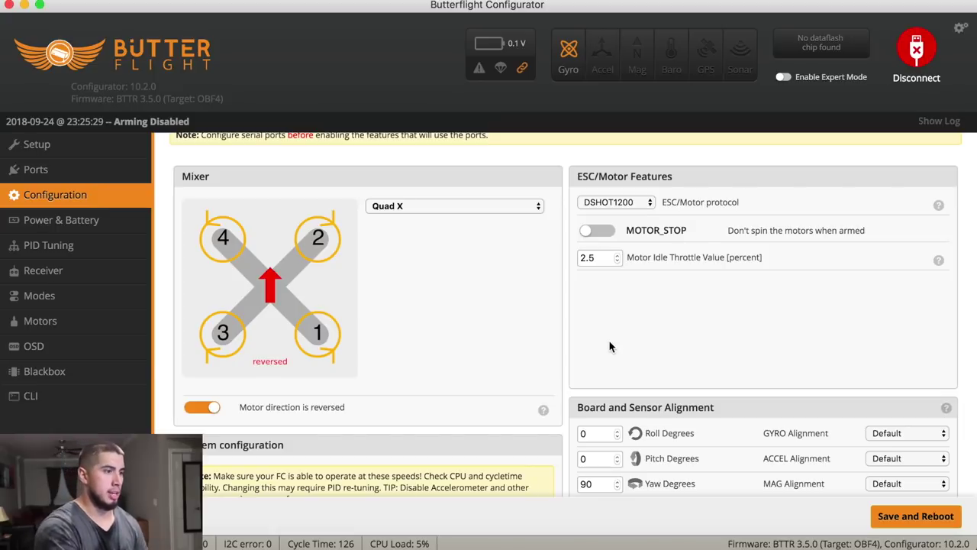
Step: Select 8 kHz as the gyro update frequency and check the available PID loop frequencies in the system configuration
scroll(555, 351, down, 2)
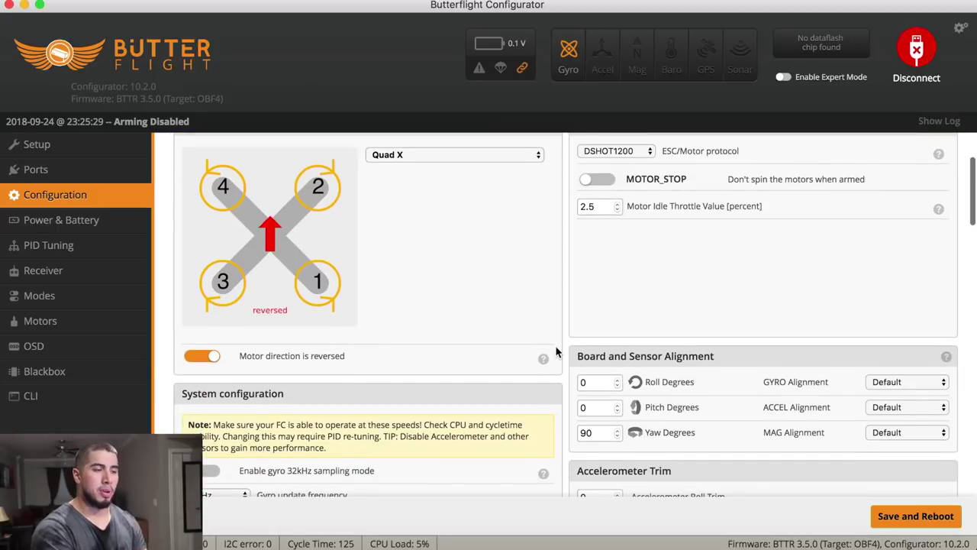
scroll(556, 351, down, 3)
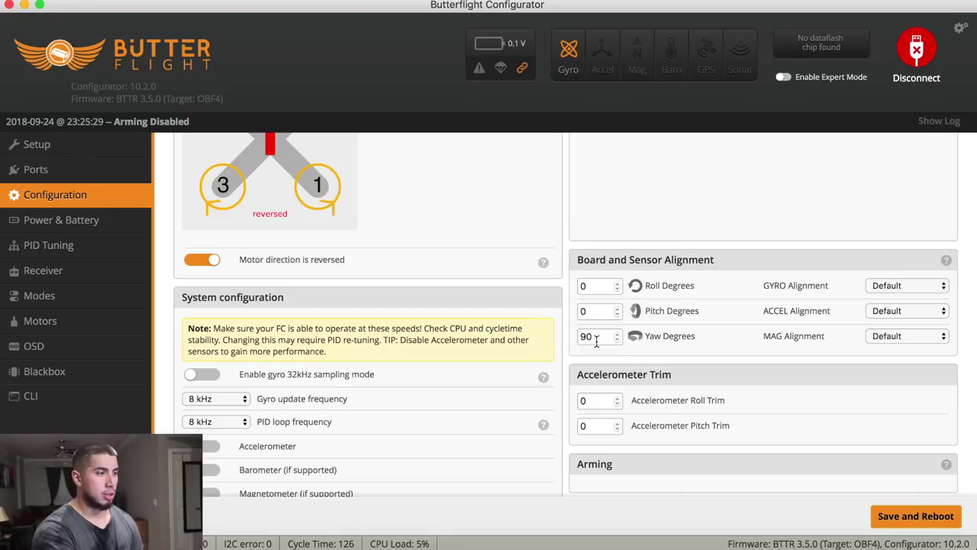
scroll(374, 363, down, 4)
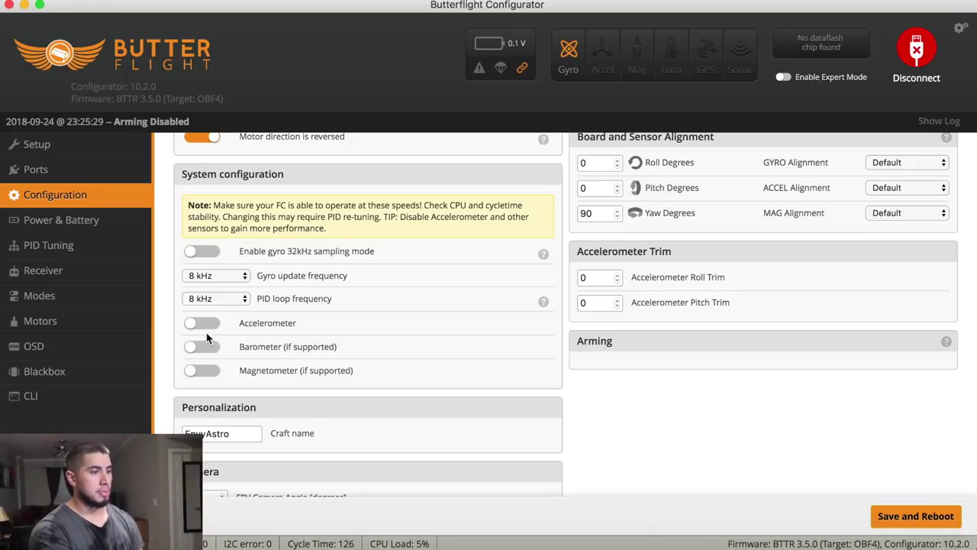
click(231, 278)
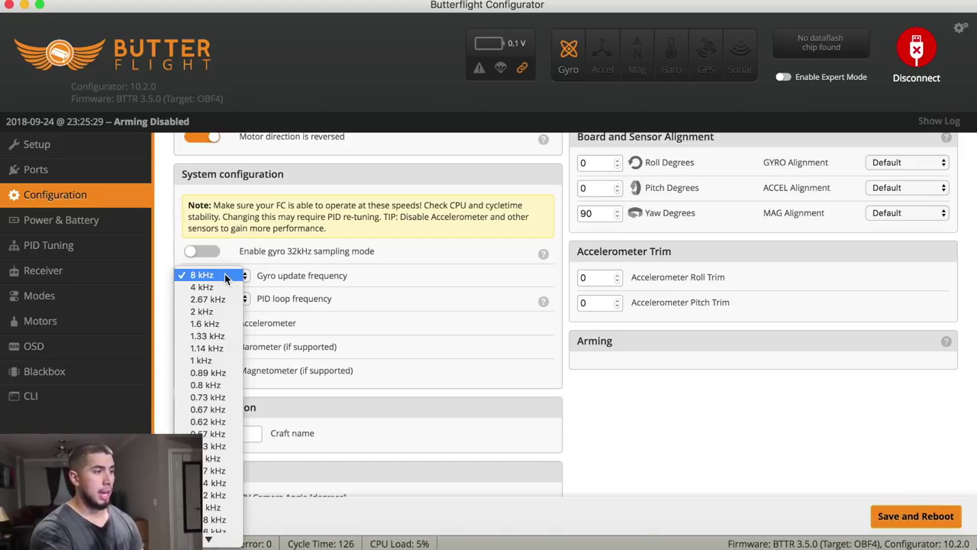
click(225, 276)
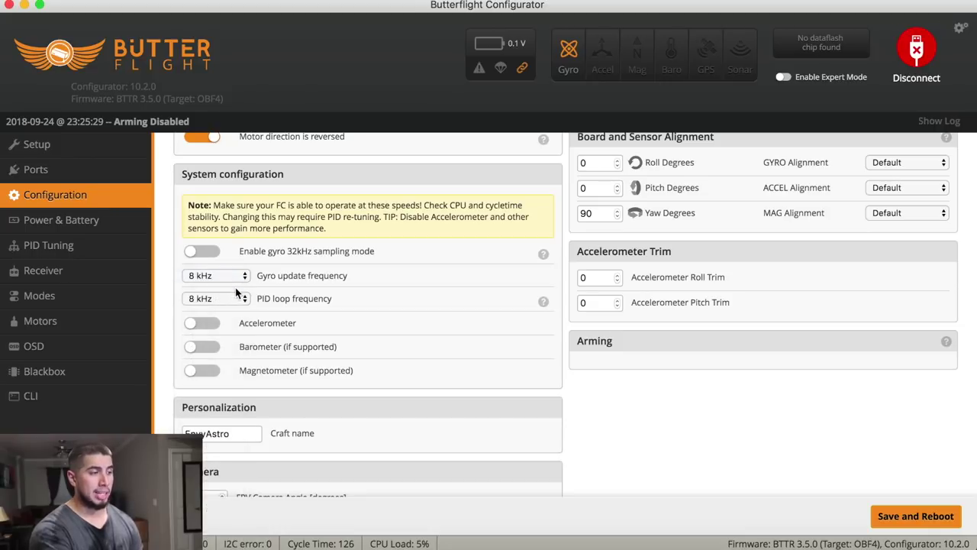
click(239, 300)
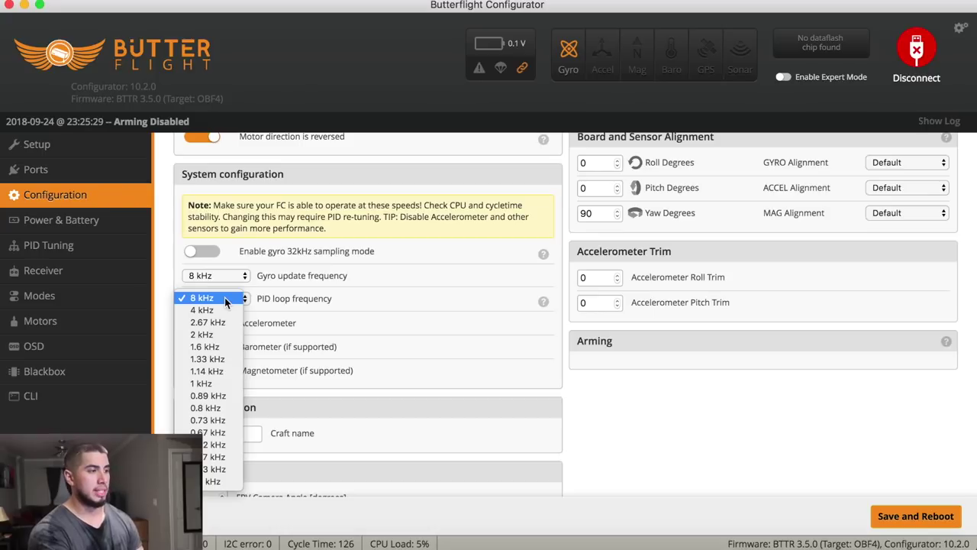
click(374, 327)
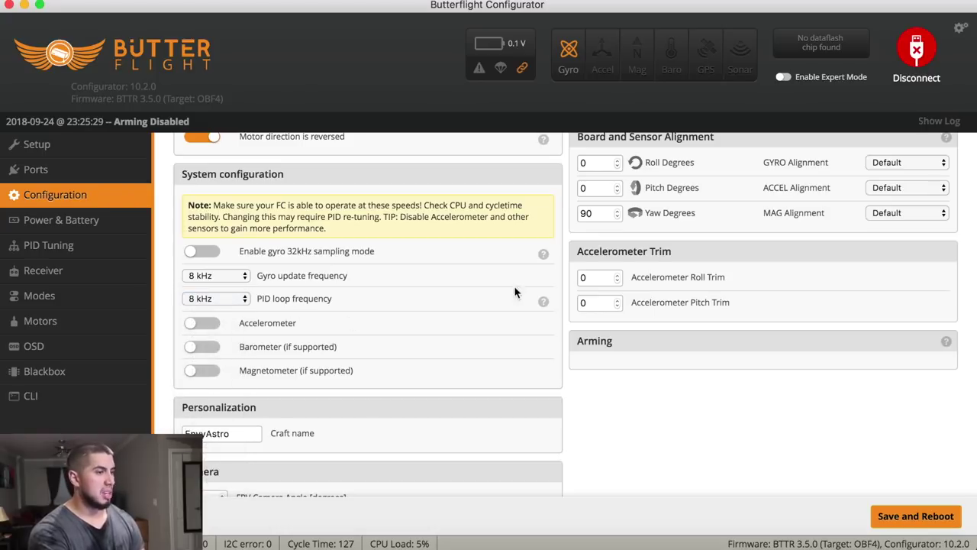
Step: Select SBUS as the serial receiver provider in the receiver settings
scroll(611, 430, down, 5)
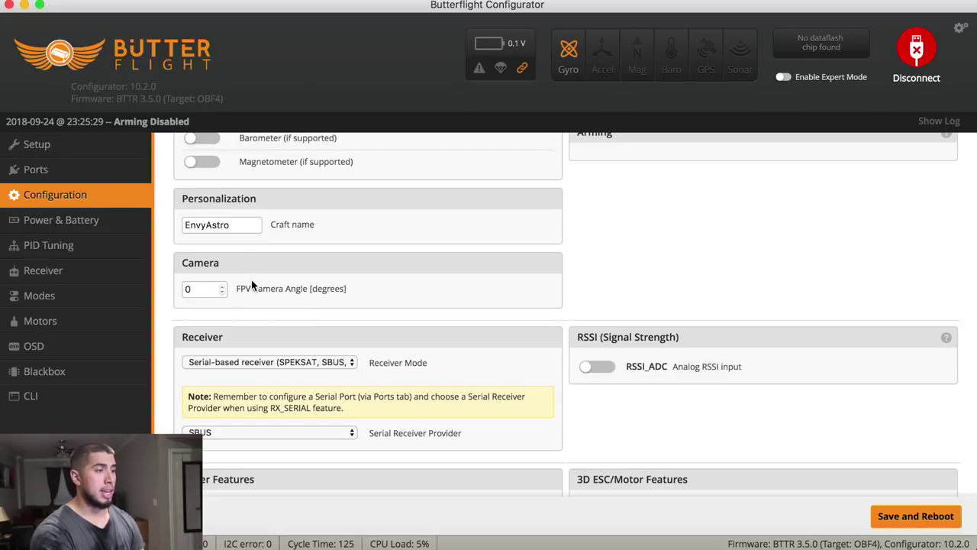
scroll(251, 279, down, 4)
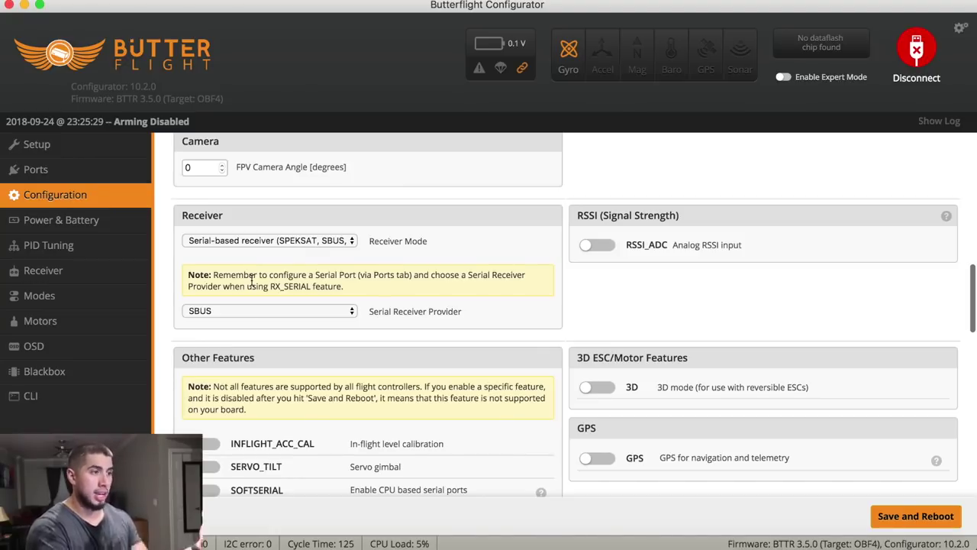
scroll(252, 279, down, 2)
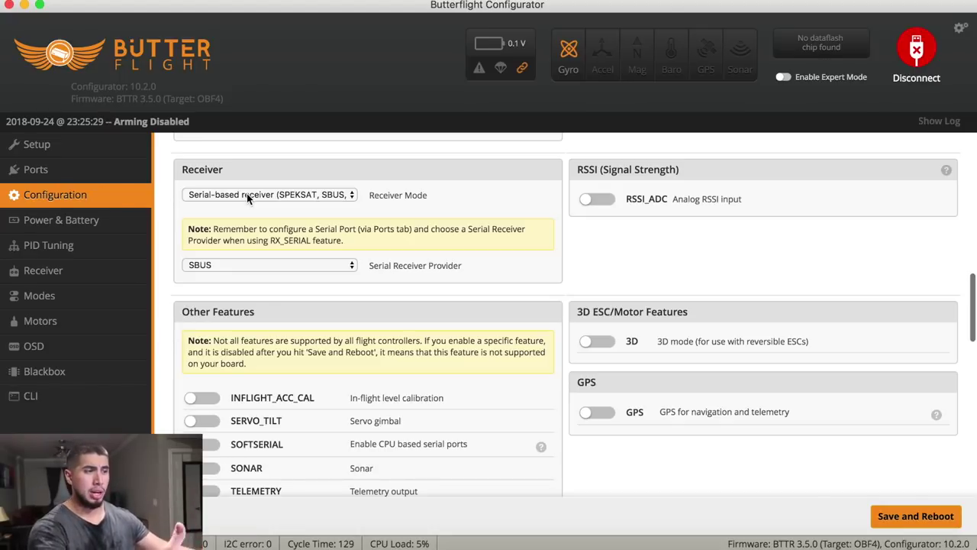
click(347, 265)
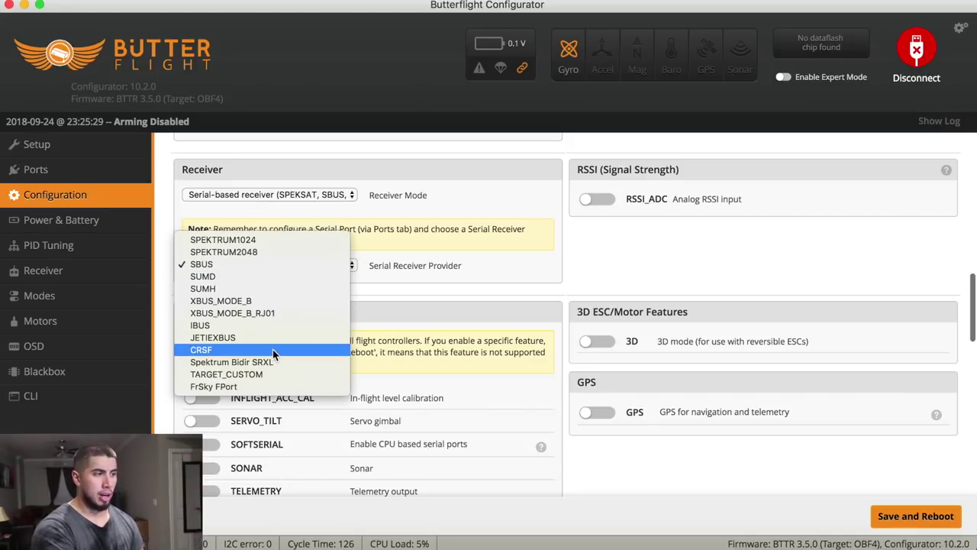
click(290, 264)
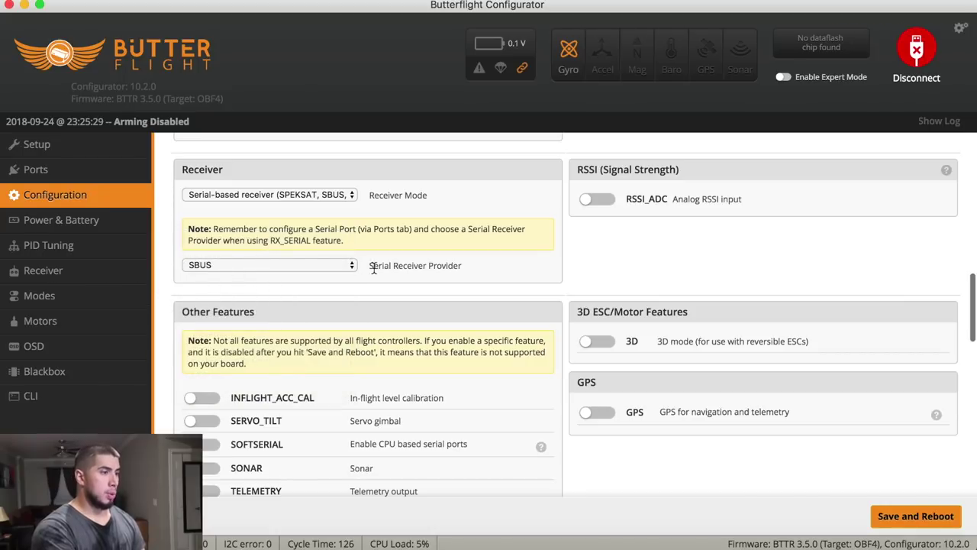
Step: Switch the serial receiver provider to CRSF and back to SBUS
click(345, 269)
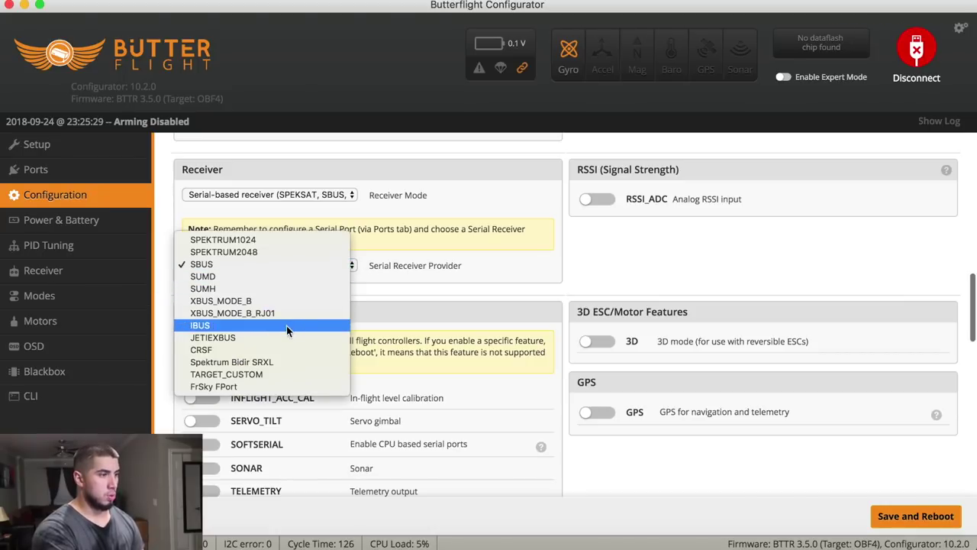
click(289, 348)
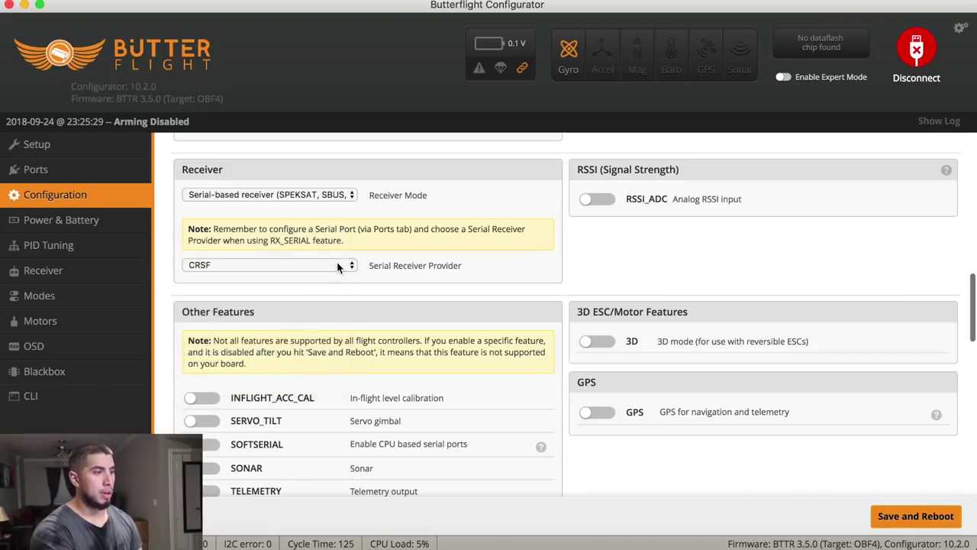
click(338, 265)
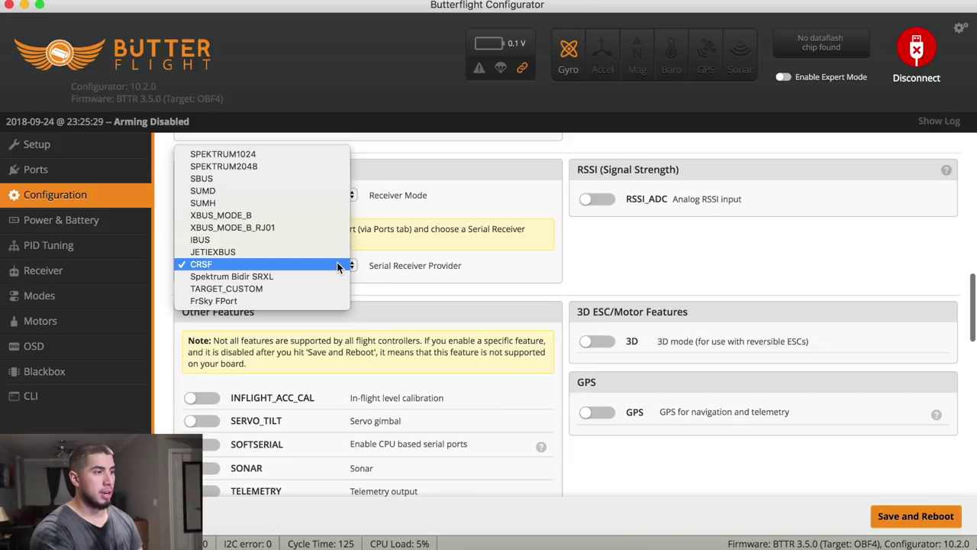
click(274, 182)
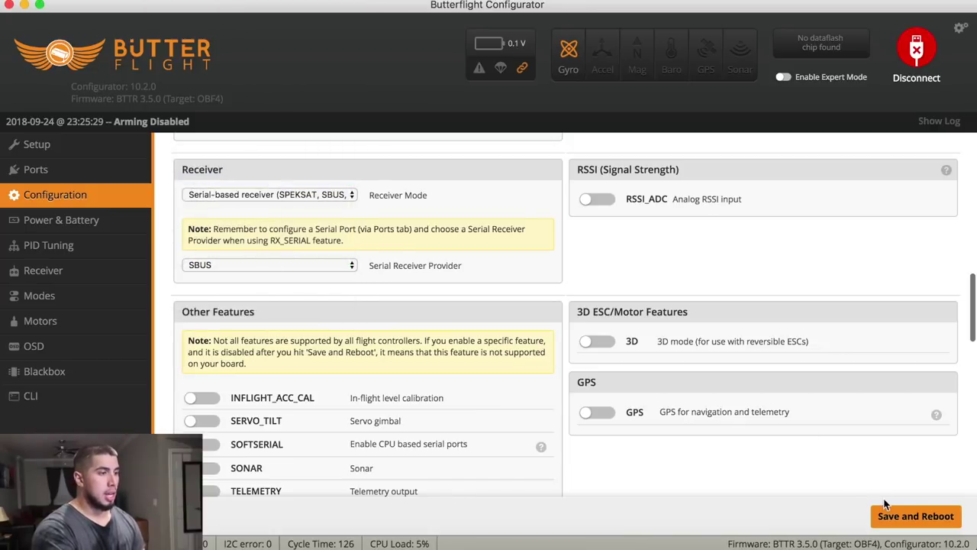
Step: Examine the other features, the DSHOT beacon option and the beeper configuration
scroll(558, 389, down, 5)
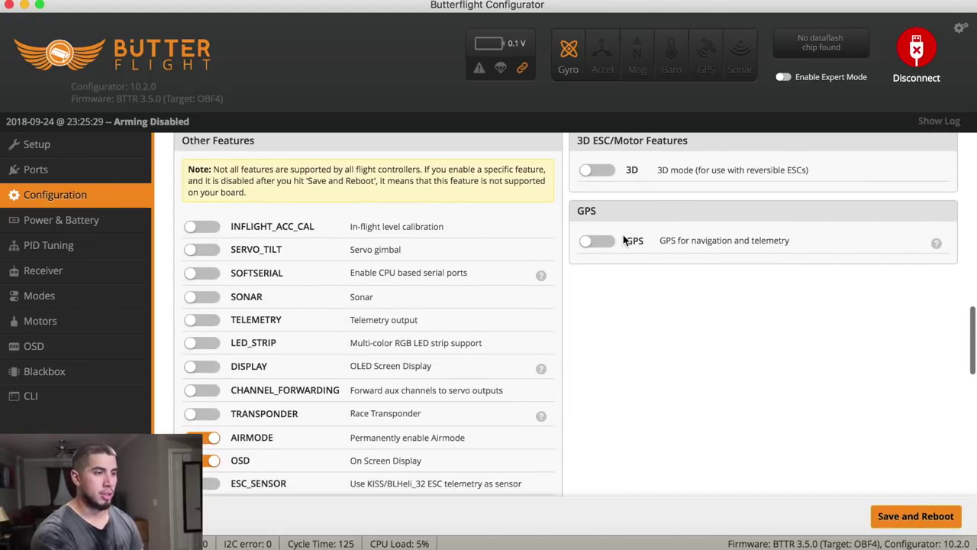
scroll(306, 226, down, 3)
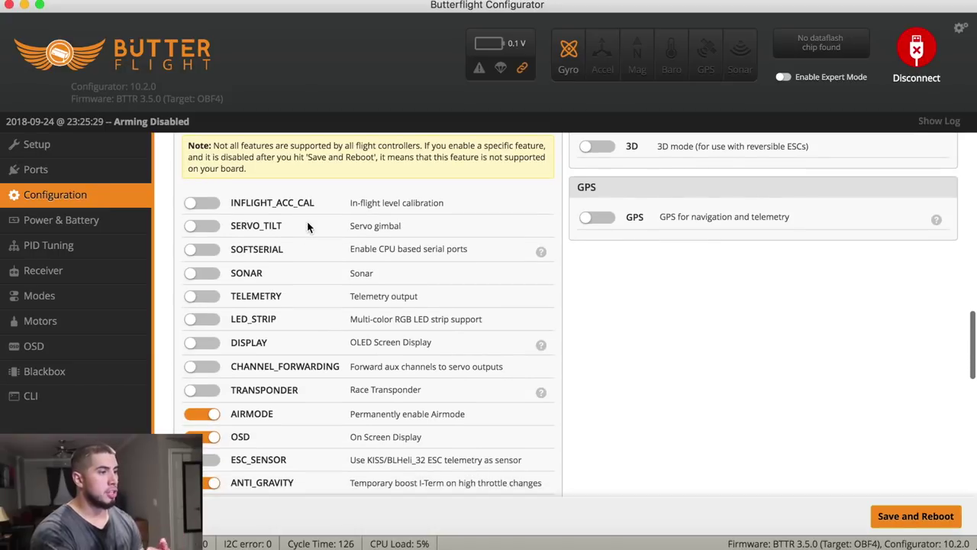
scroll(307, 223, down, 1)
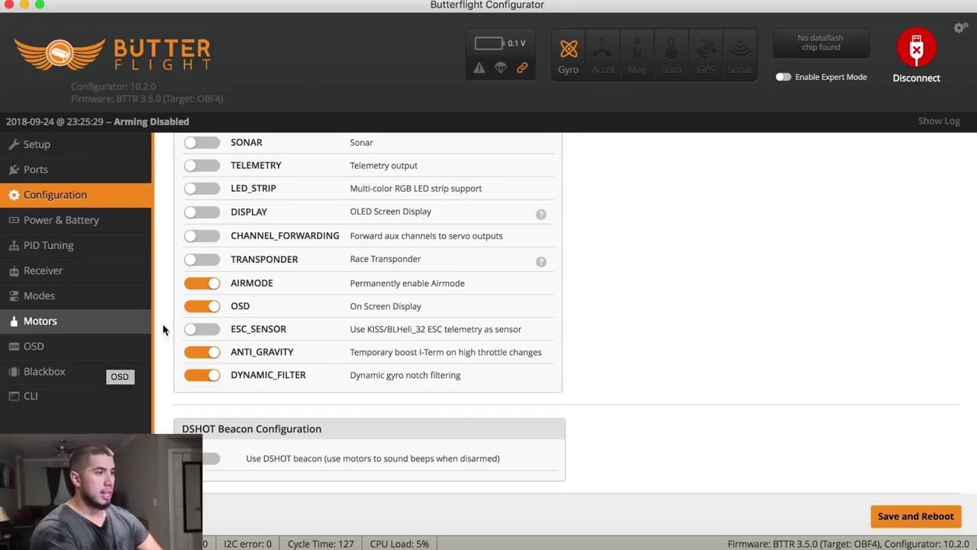
scroll(261, 351, down, 3)
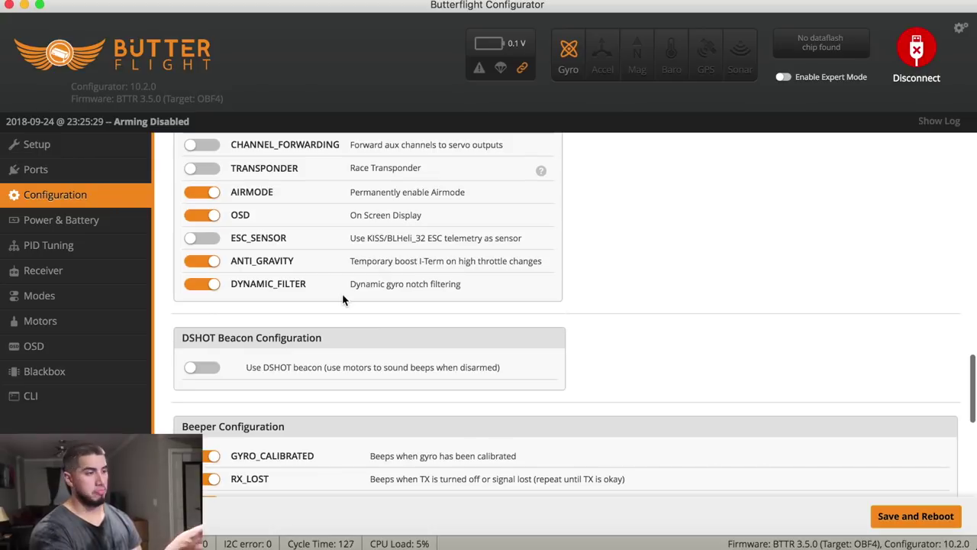
scroll(342, 298, down, 2)
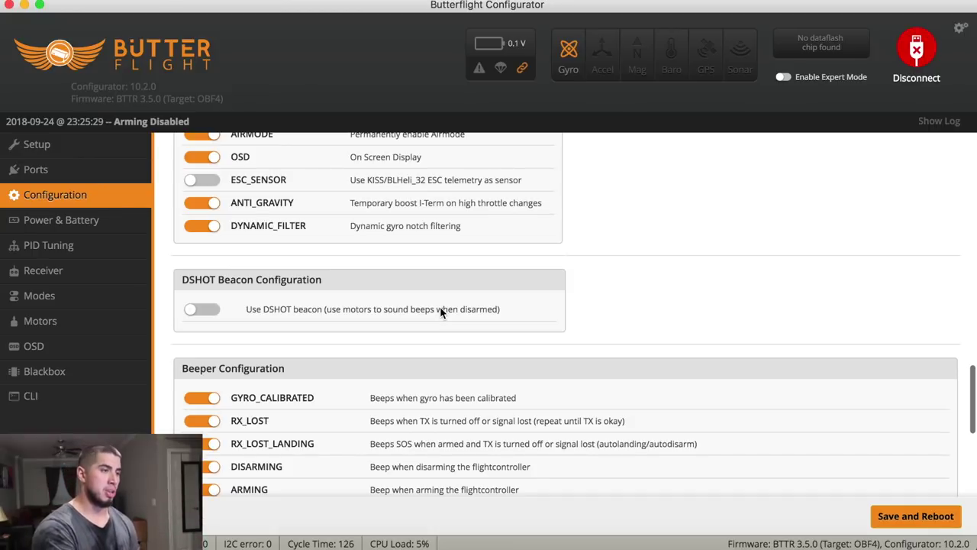
scroll(417, 360, down, 3)
scroll(417, 364, down, 4)
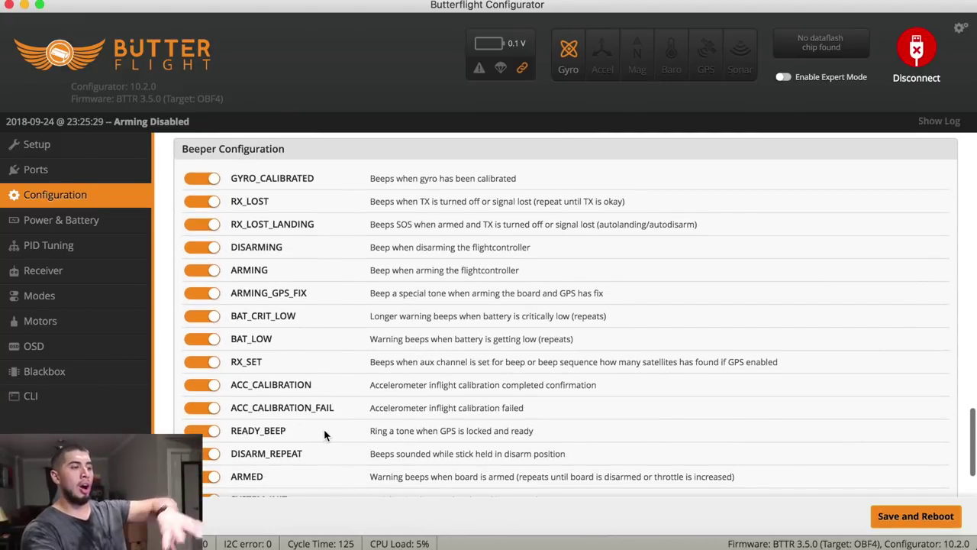
scroll(326, 435, down, 3)
scroll(324, 435, up, 5)
Step: Check the battery cell voltage settings, and review the PID values and PID controller settings
click(104, 229)
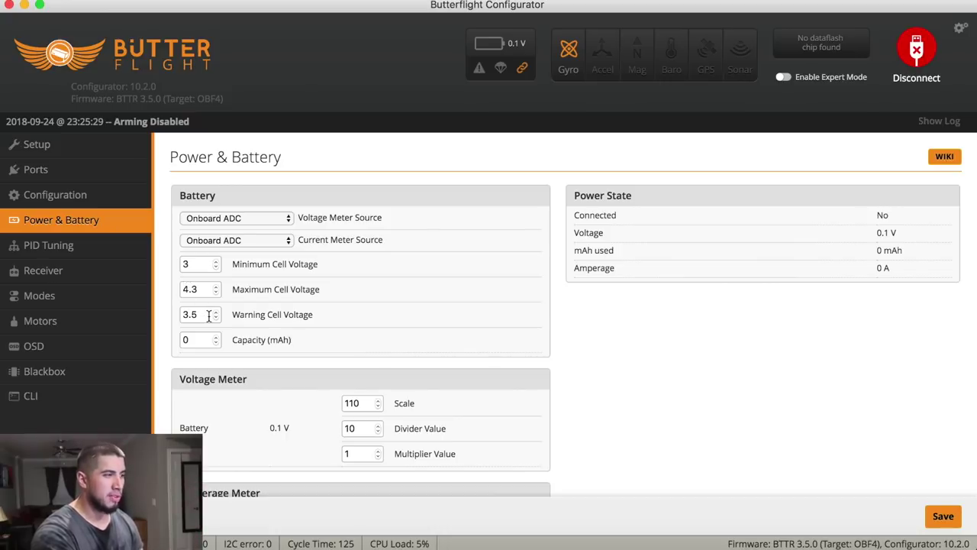
click(86, 245)
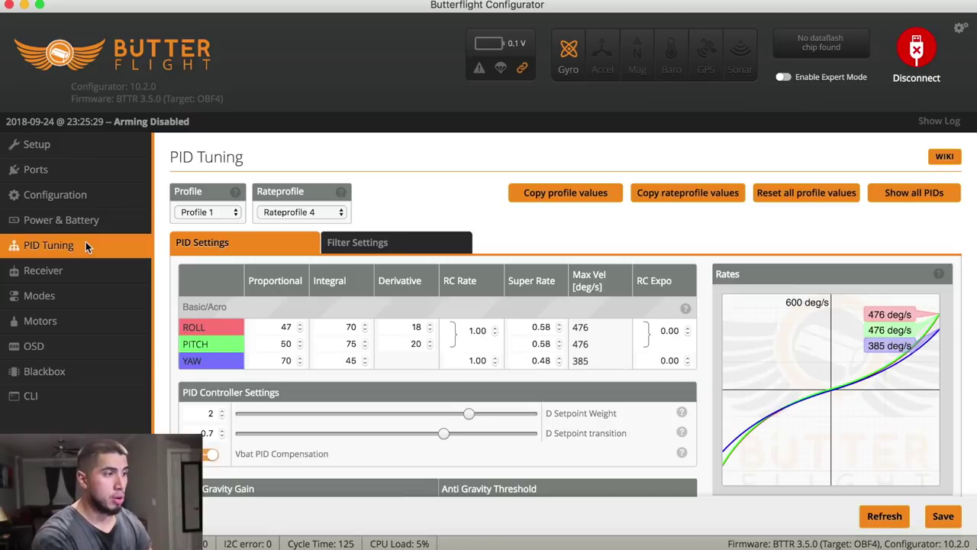
scroll(260, 346, down, 3)
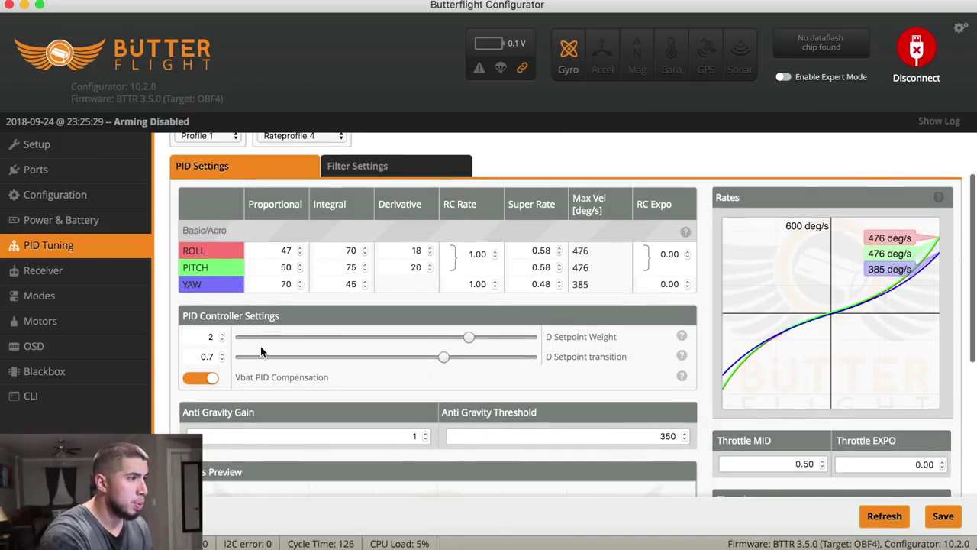
Step: Load PID Profile 2 to compare its tuning values, and switch back to Profile 1
scroll(260, 345, up, 3)
click(225, 205)
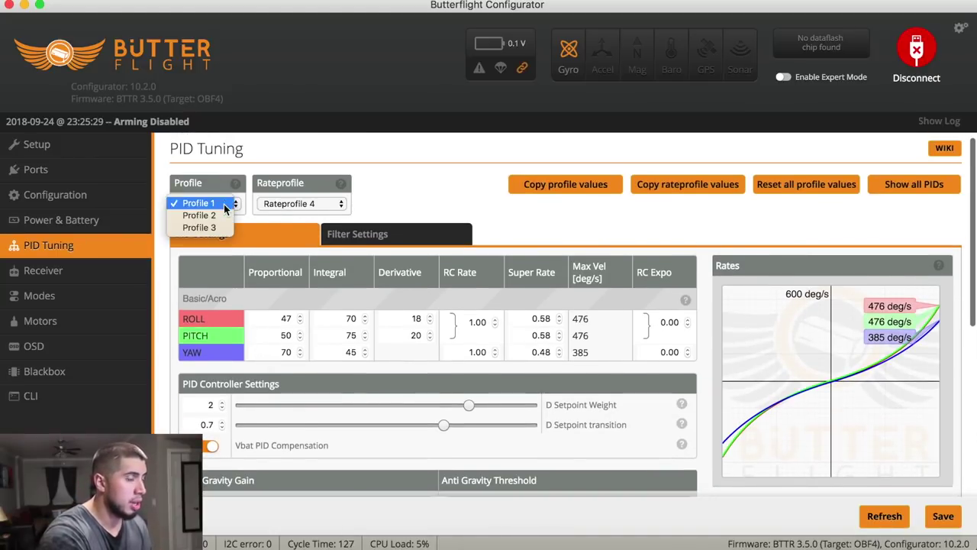
key(Escape)
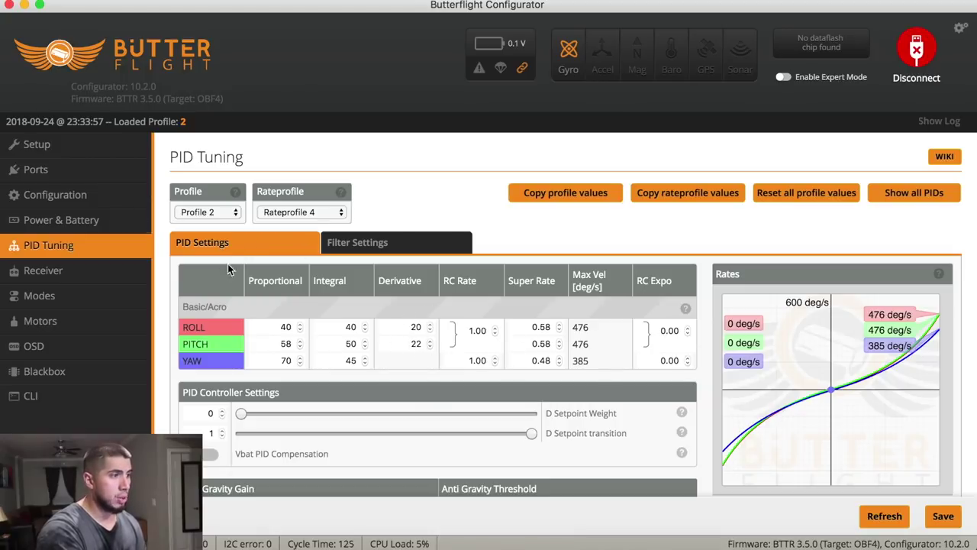
click(235, 213)
click(218, 198)
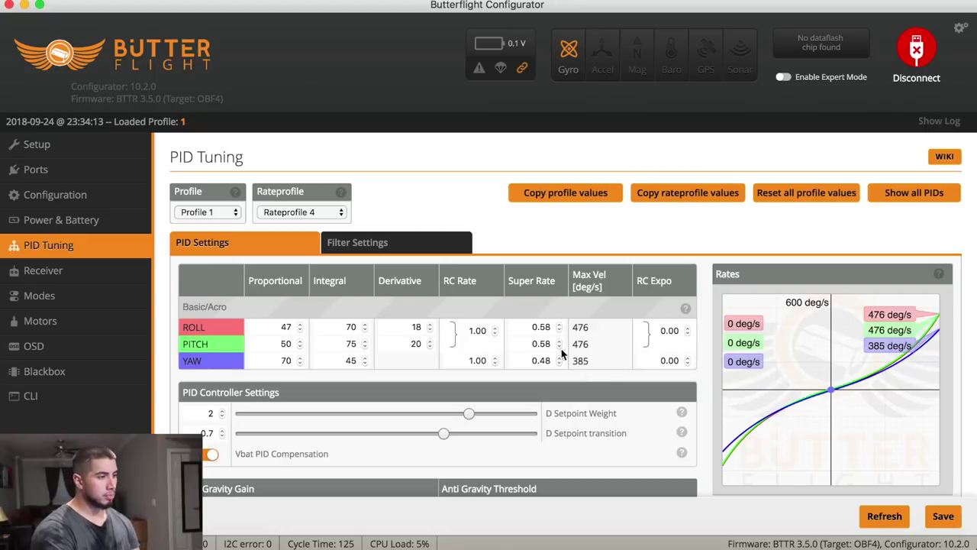
Step: Examine the PID controller, Vbat compensation, anti gravity, throttle and TPA settings of the profile
scroll(552, 388, down, 3)
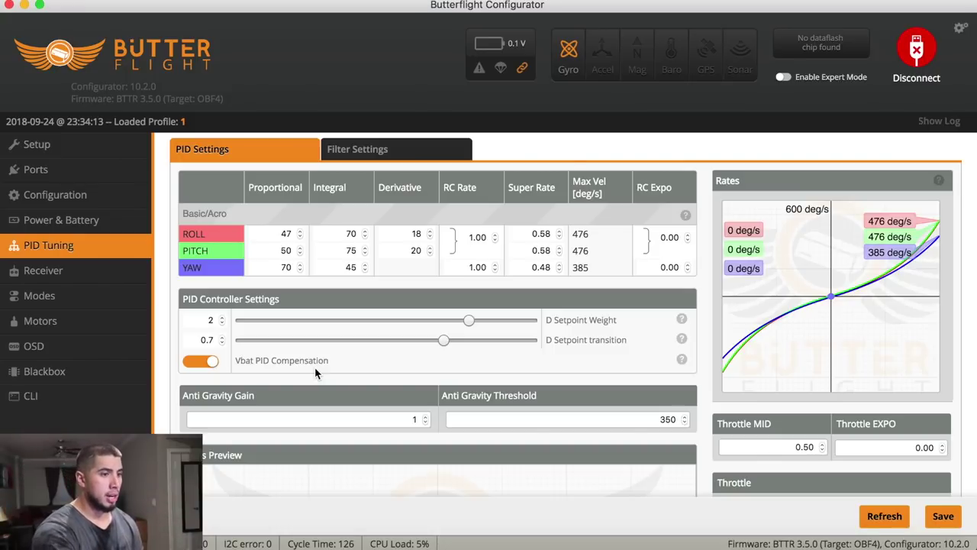
scroll(562, 392, down, 5)
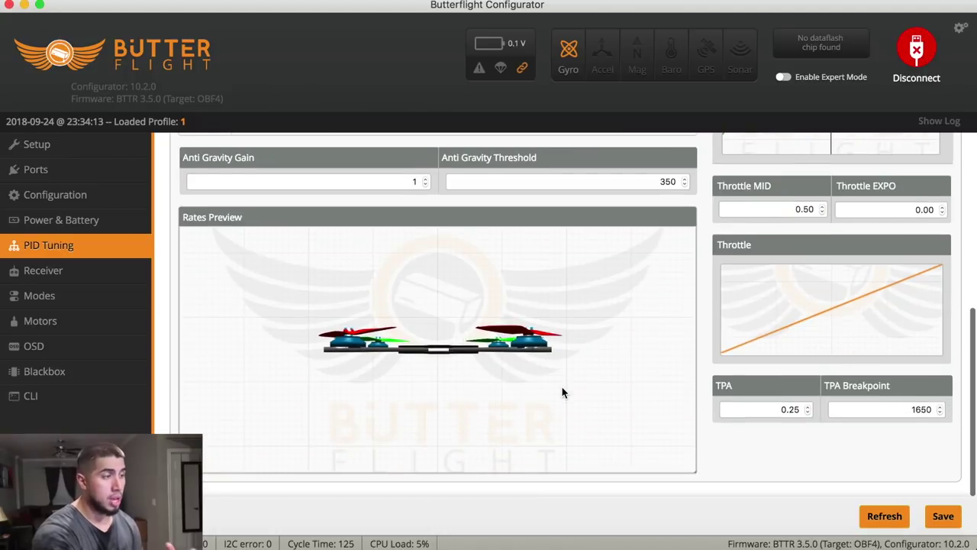
scroll(562, 392, up, 4)
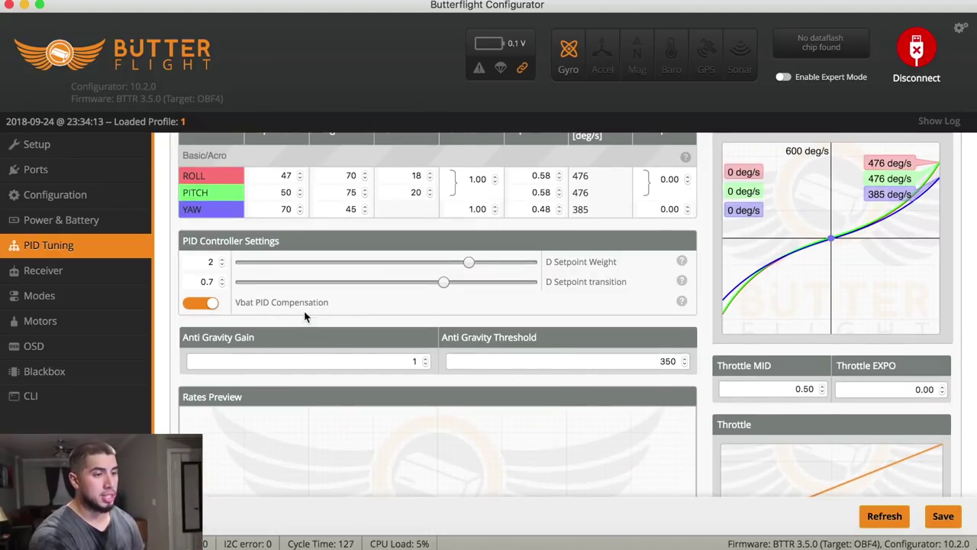
scroll(450, 347, down, 4)
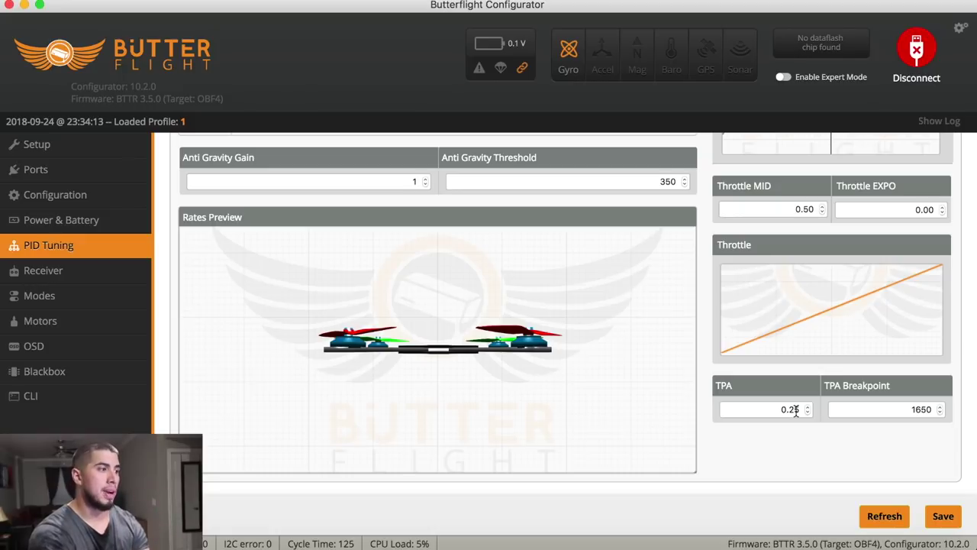
Step: Open the receiver settings and dismiss the low-battery notification
click(17, 272)
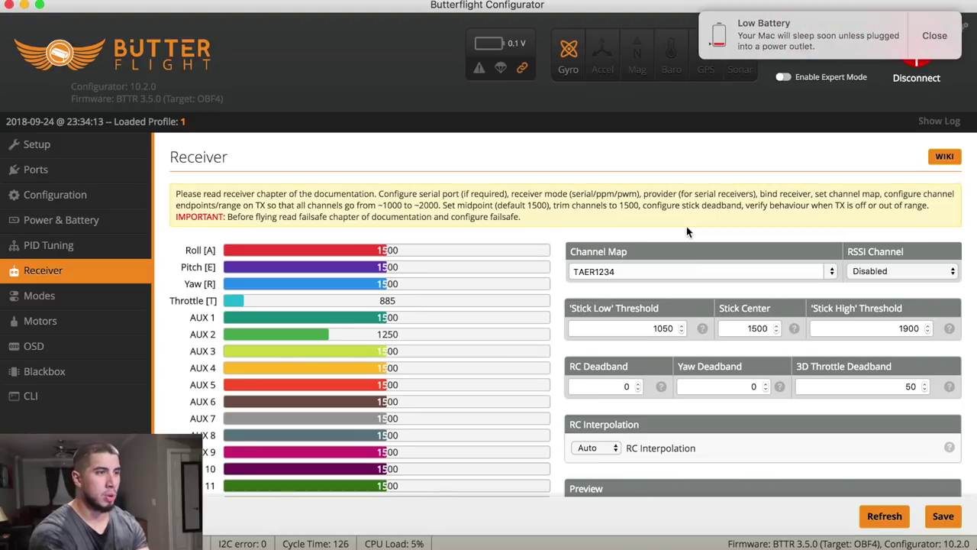
click(937, 35)
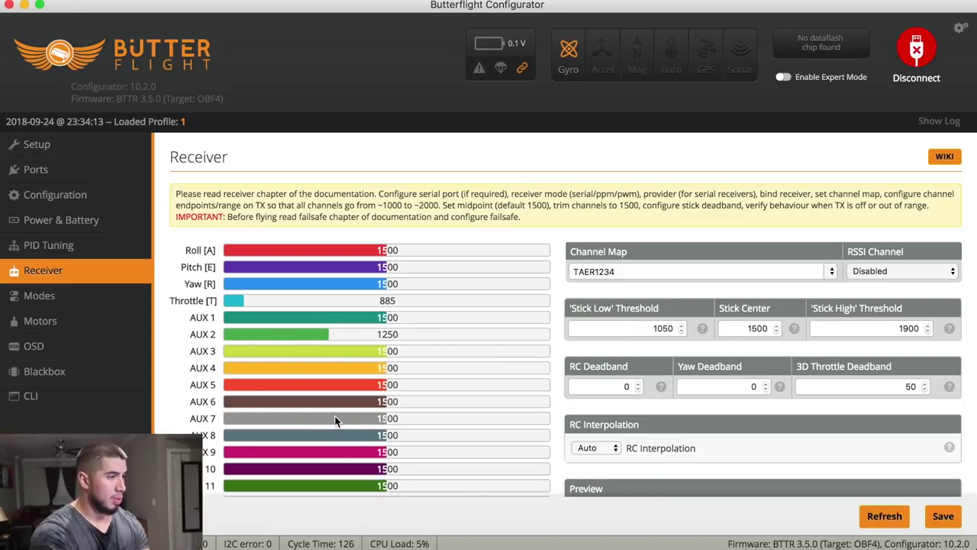
scroll(288, 370, down, 2)
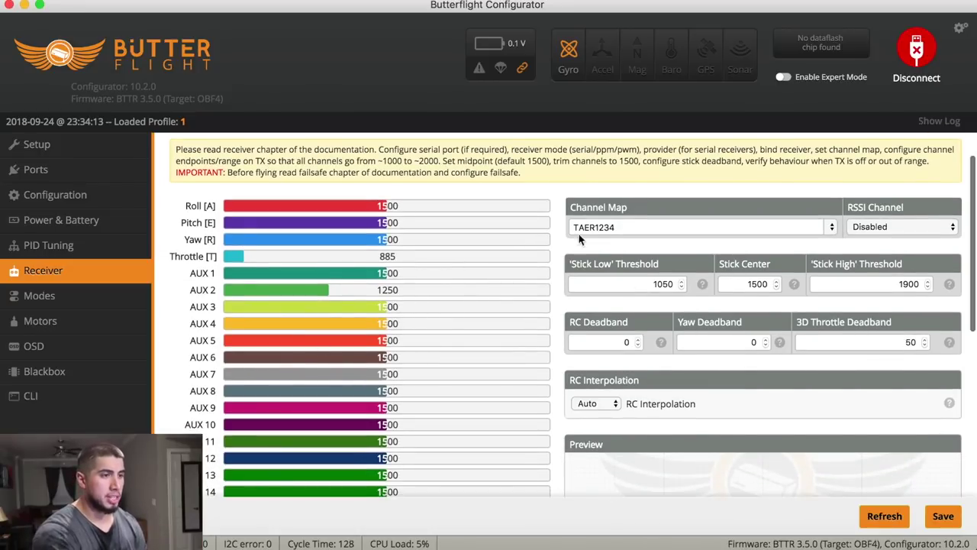
Step: Switch the channel map to Default and back to Spektrum / Graupner / JR (TAER1234), and save the receiver settings
click(836, 229)
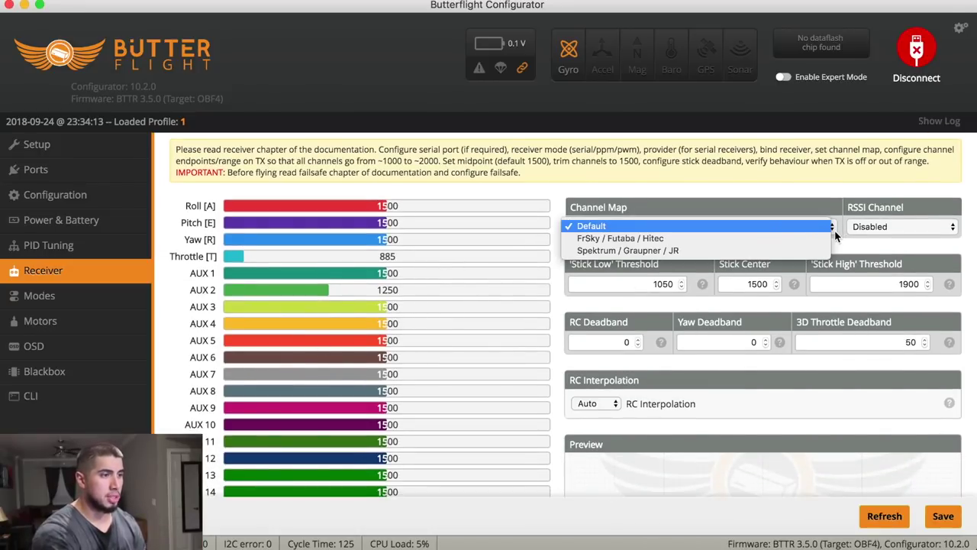
click(733, 228)
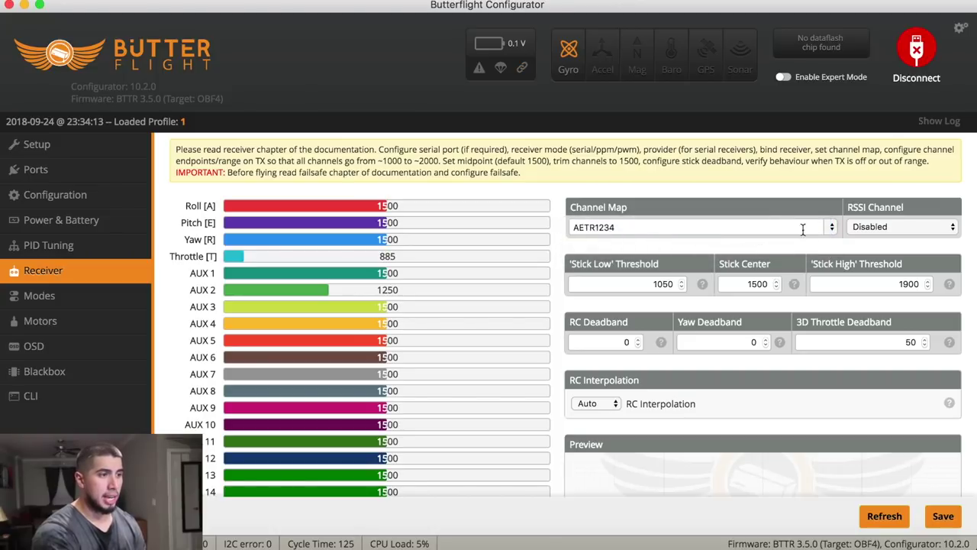
click(832, 229)
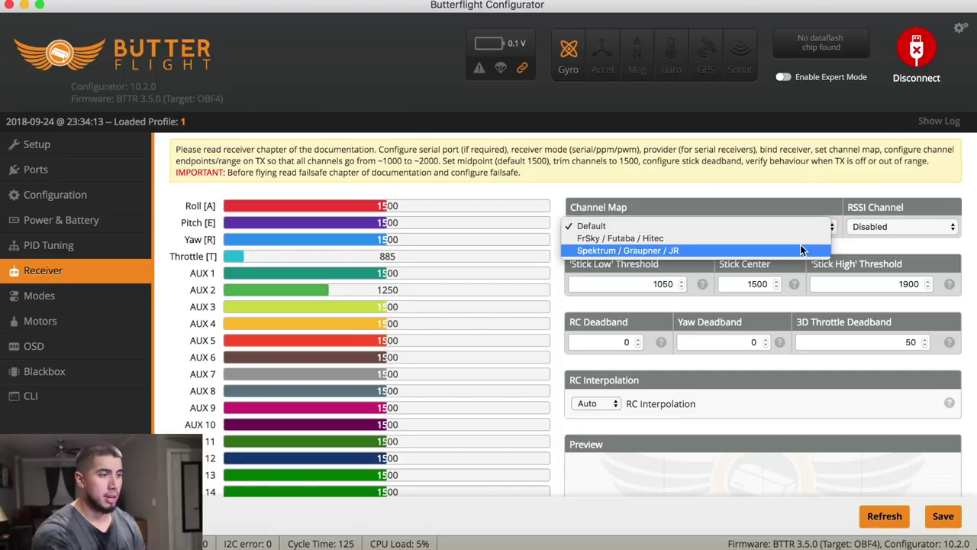
click(791, 250)
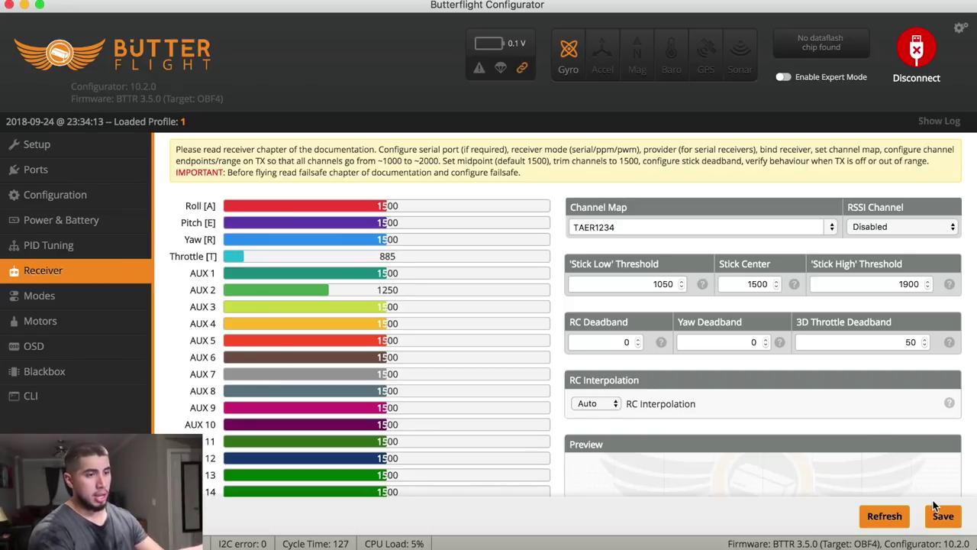
click(943, 517)
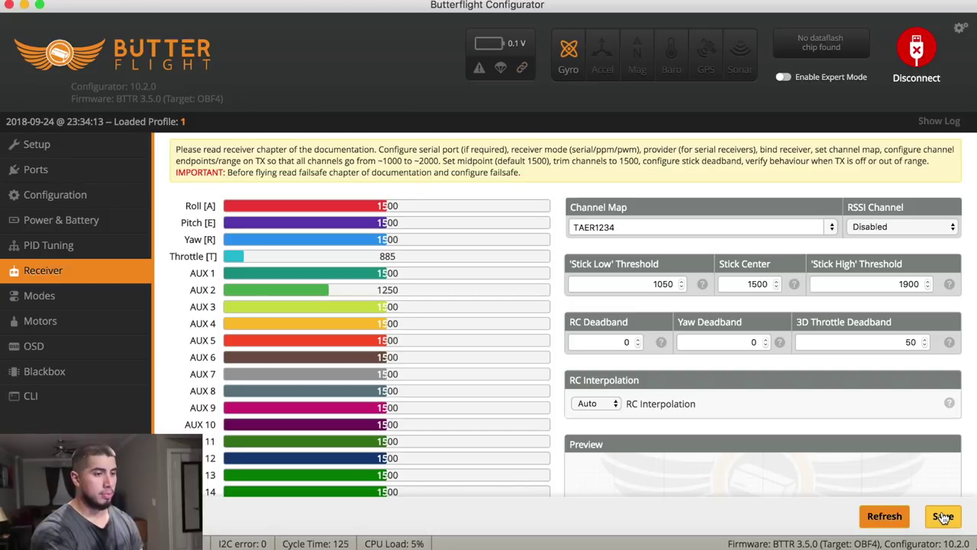
Step: Review the switch ranges assigned to the flight modes, including ARM and FLIP OVER AFTER CRASH
click(40, 297)
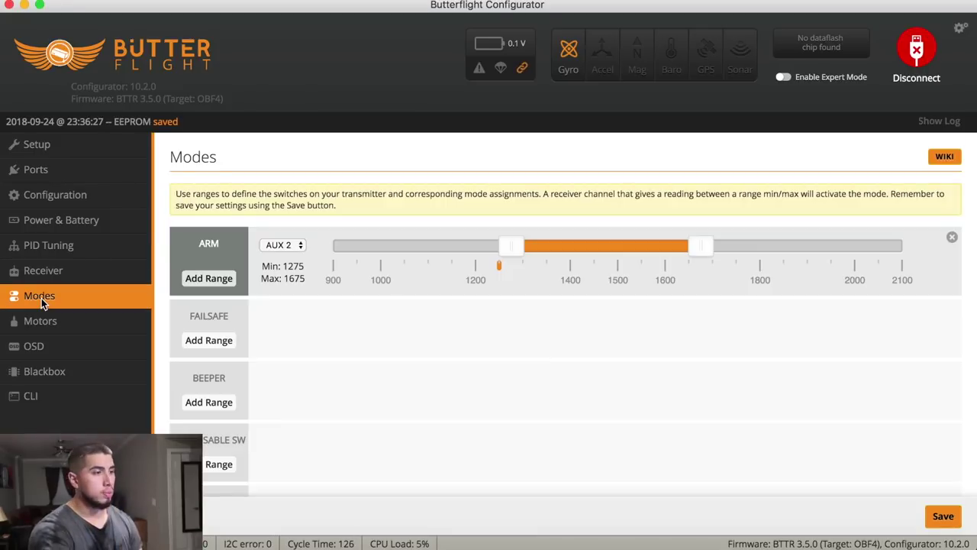
scroll(259, 281, down, 2)
scroll(338, 340, down, 10)
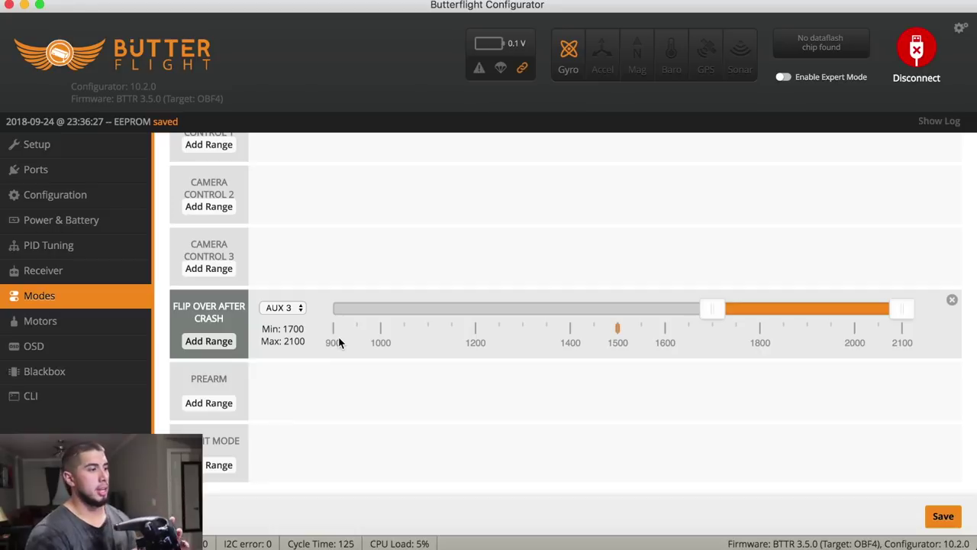
Step: Check the motor numbering and direction diagram, and the motor test controls
click(124, 330)
scroll(286, 407, down, 1)
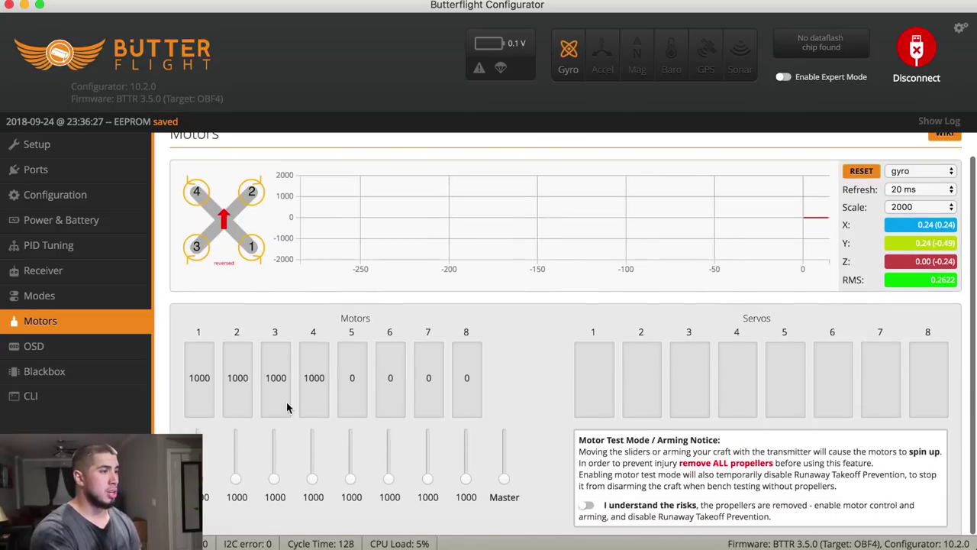
scroll(287, 403, up, 1)
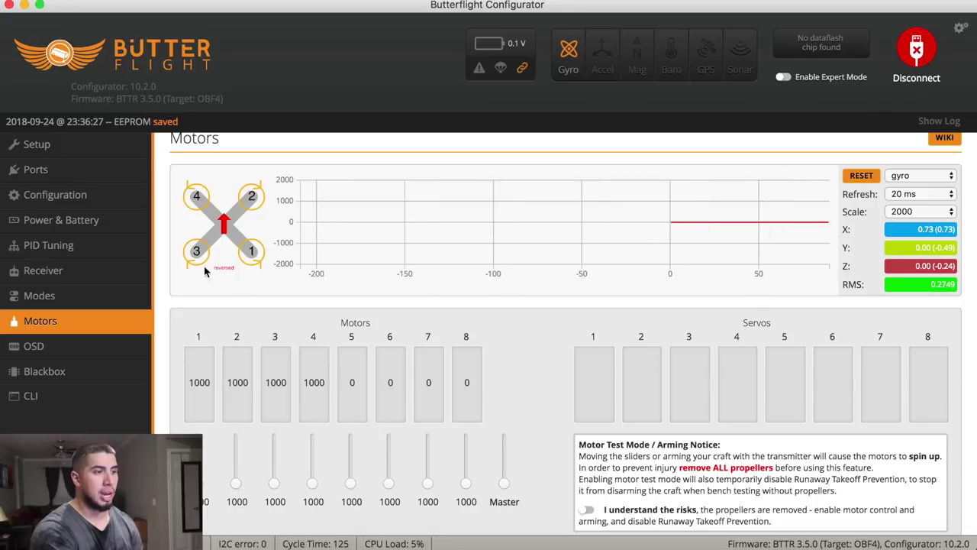
Step: Examine the OSD elements, preview, timers, alarms, warnings and post flight statistics
click(76, 348)
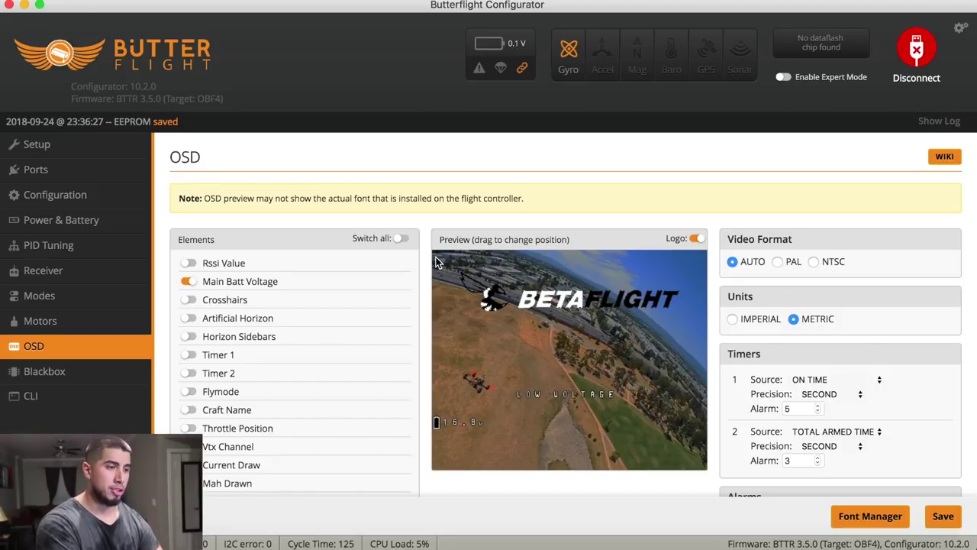
scroll(436, 262, down, 5)
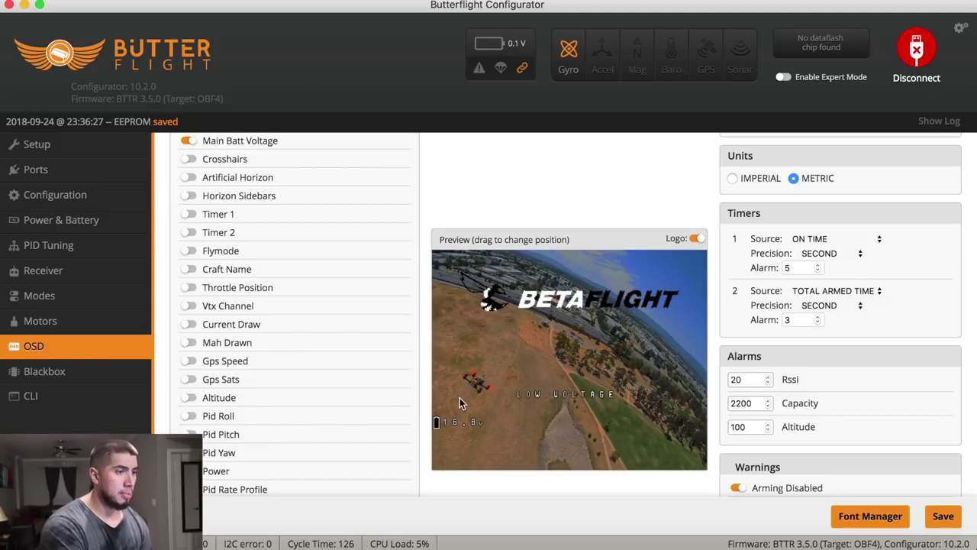
scroll(630, 151, down, 4)
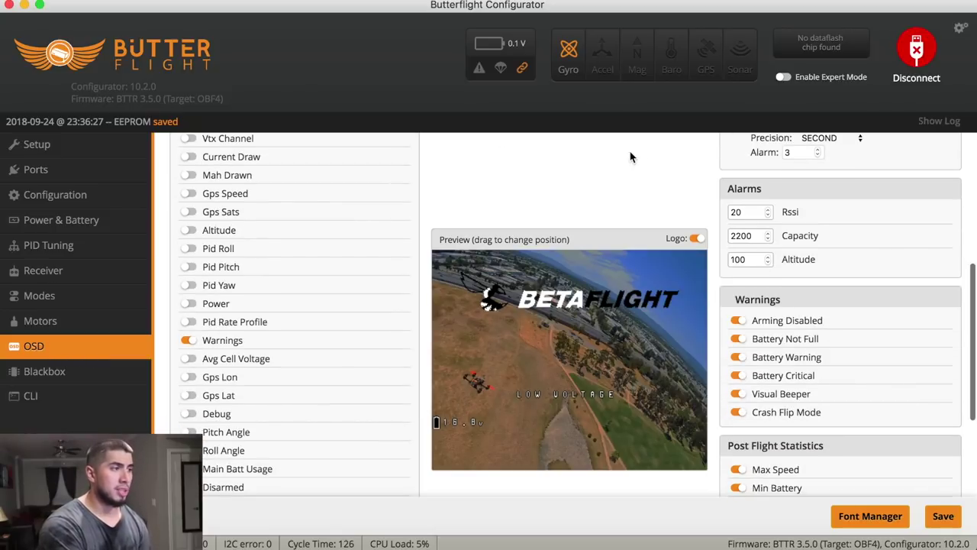
scroll(441, 190, down, 5)
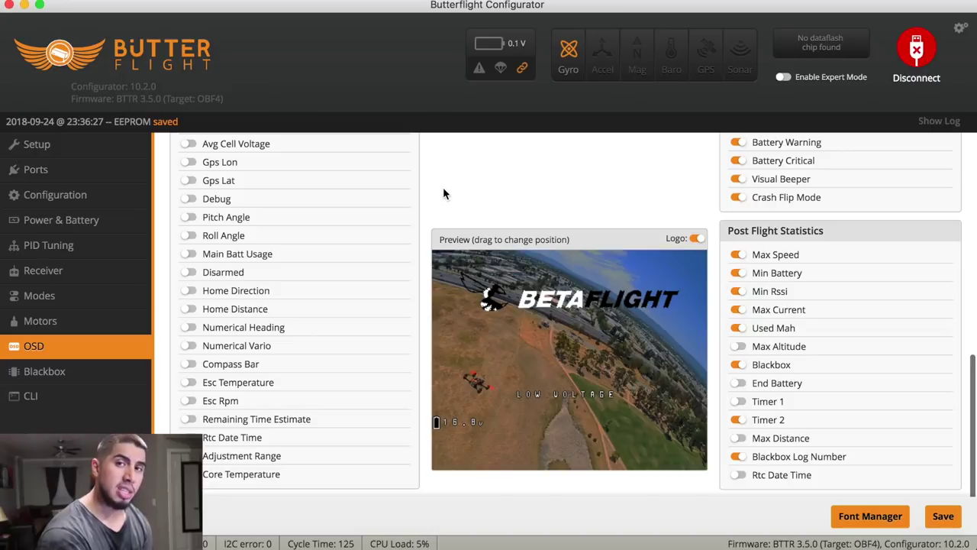
scroll(443, 193, up, 10)
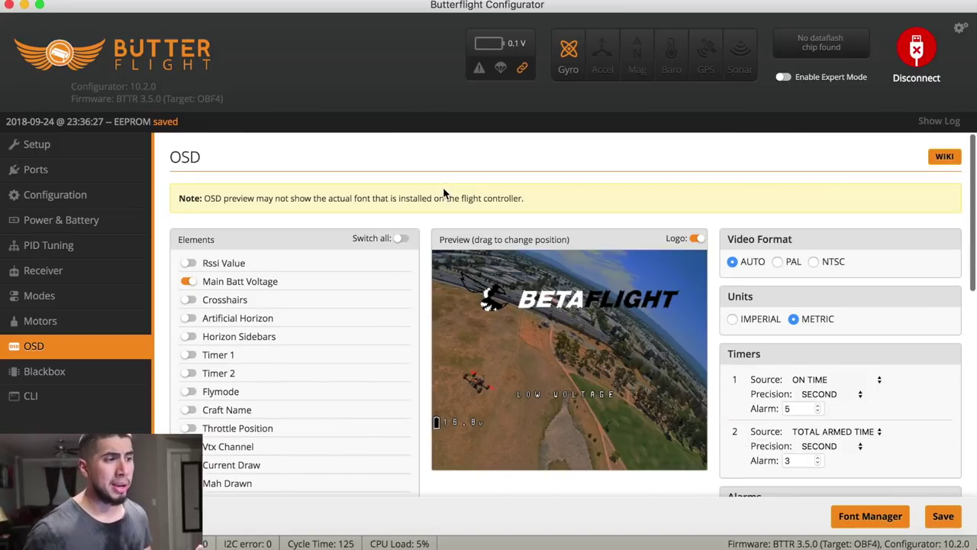